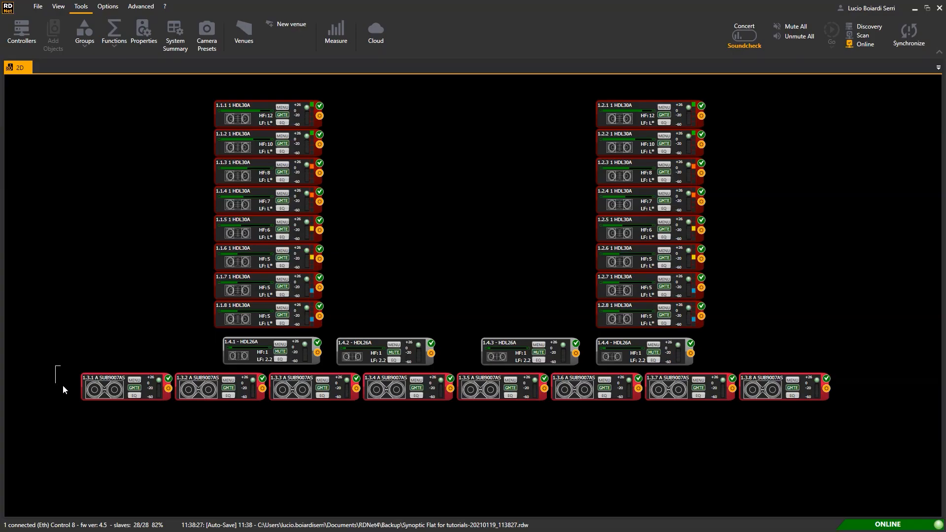
Step: Create a new Curve function for the eight SUB9007AS subwoofers in the row below the arrays
drag(55, 367, 856, 422)
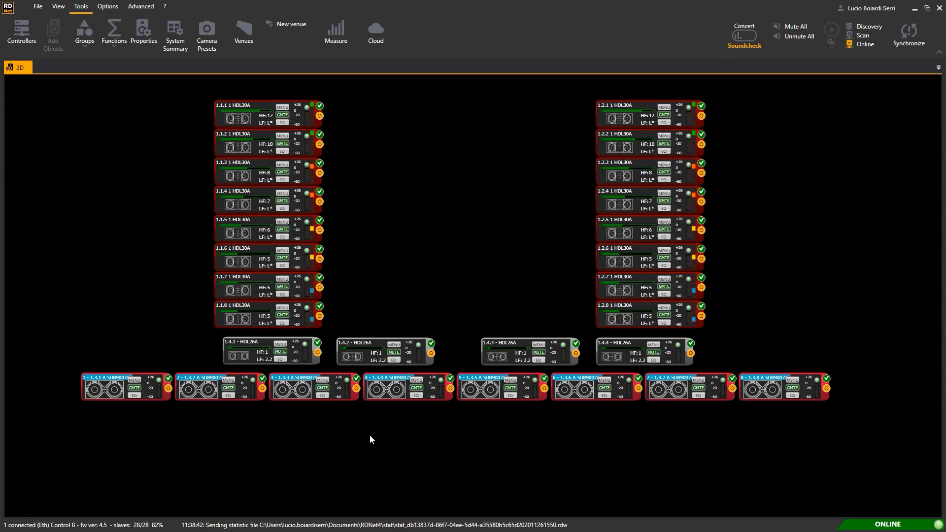
right_click(111, 390)
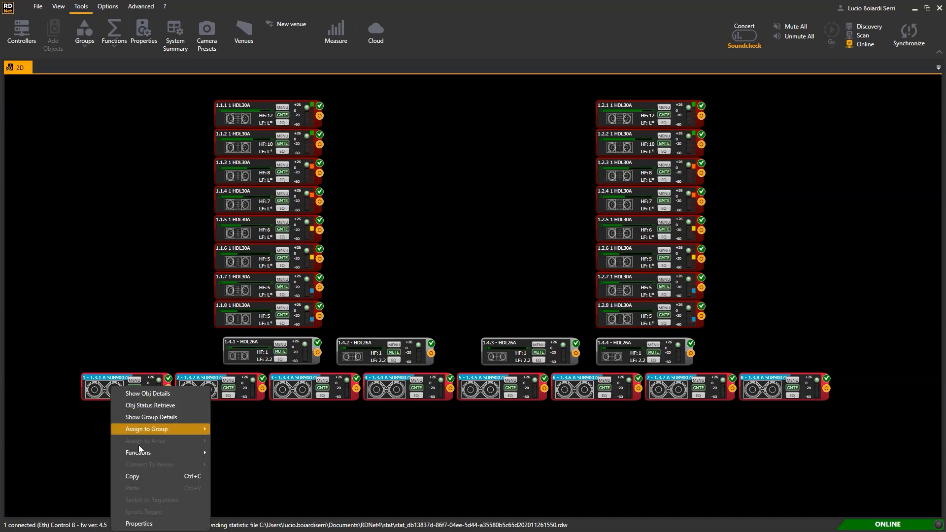
mouse_move(141, 453)
mouse_move(237, 454)
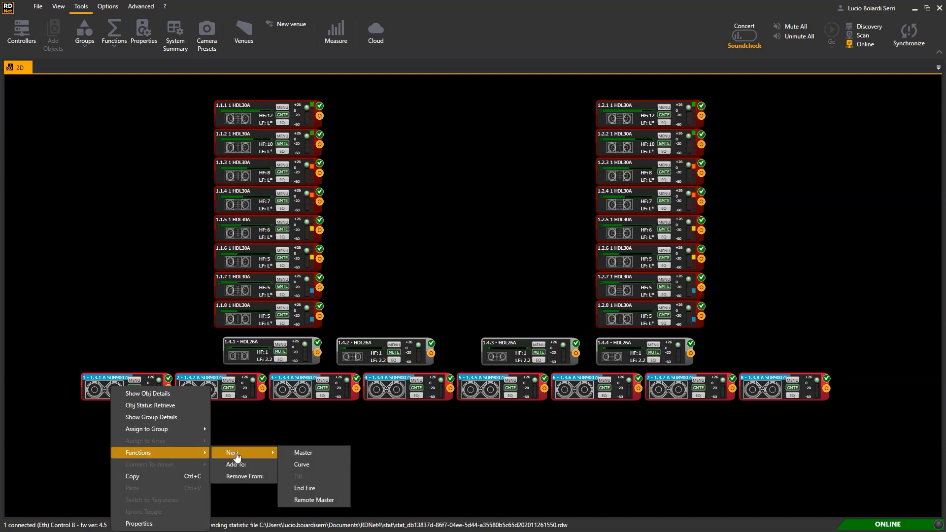
click(323, 467)
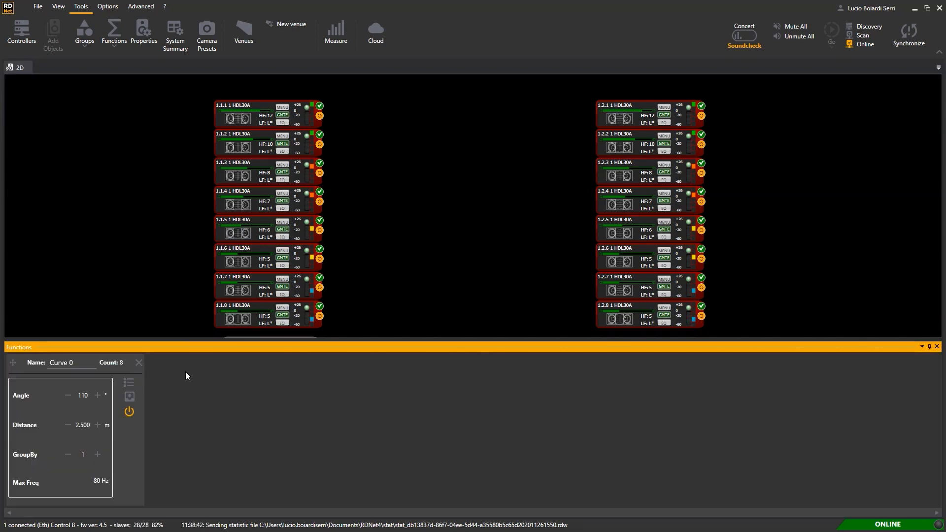
Step: Set the curve's angle to 120° and show its list of per-subwoofer delays
click(84, 396)
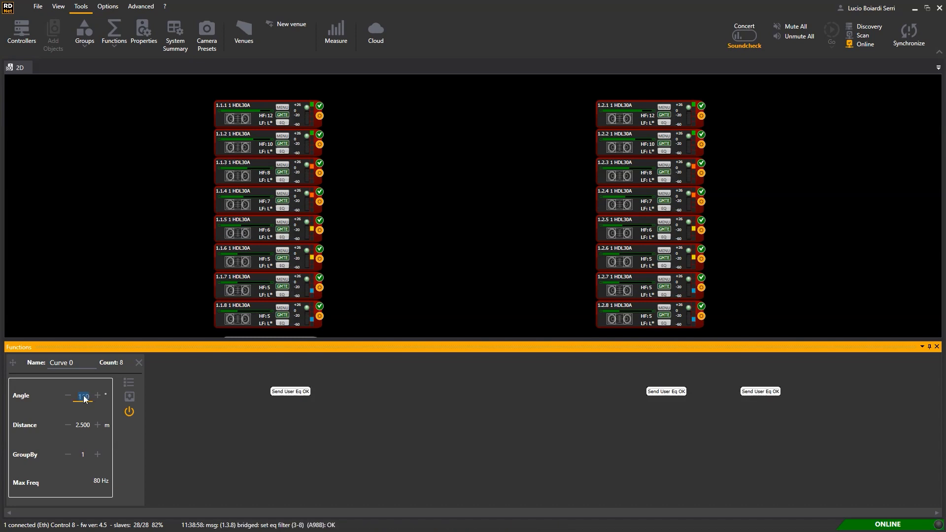
text(120)
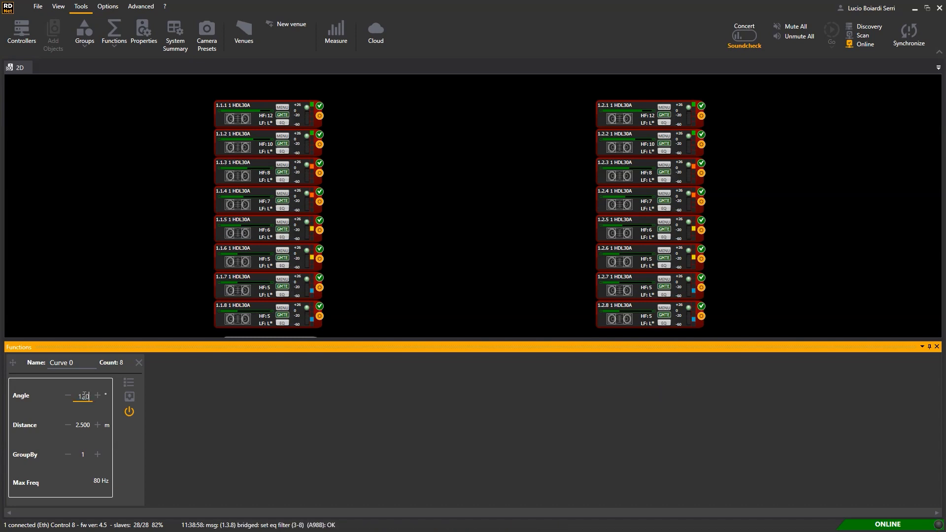
key(Return)
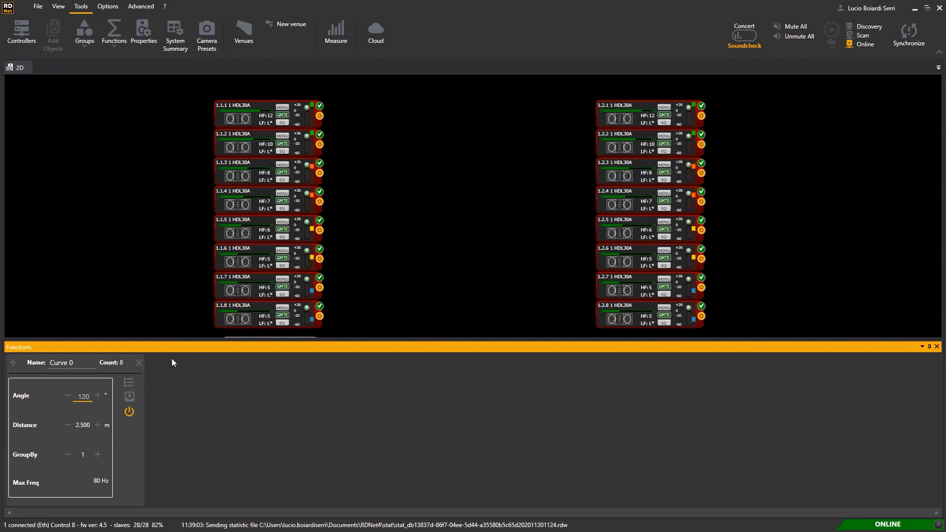
click(128, 383)
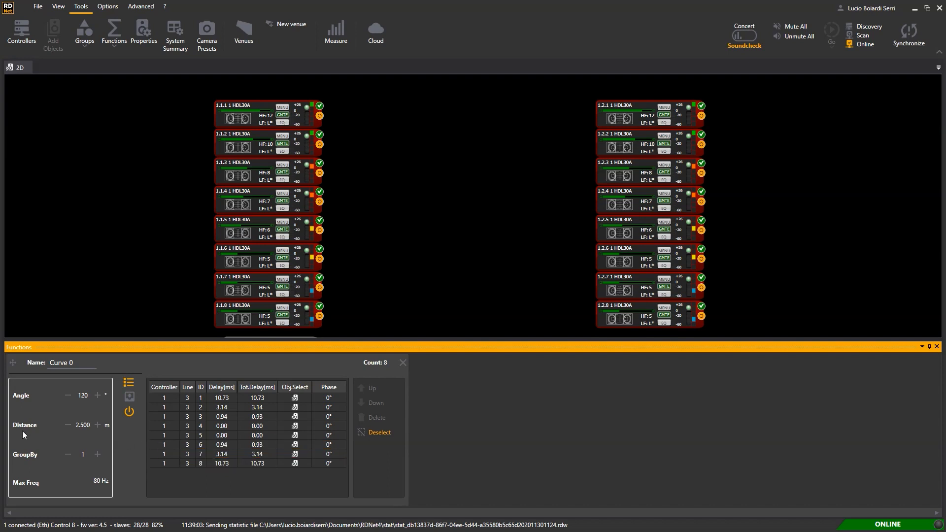
Step: Set the curve's distance to 2 m and close the Functions panel to view the subwoofer row
click(85, 426)
text(2)
key(Return)
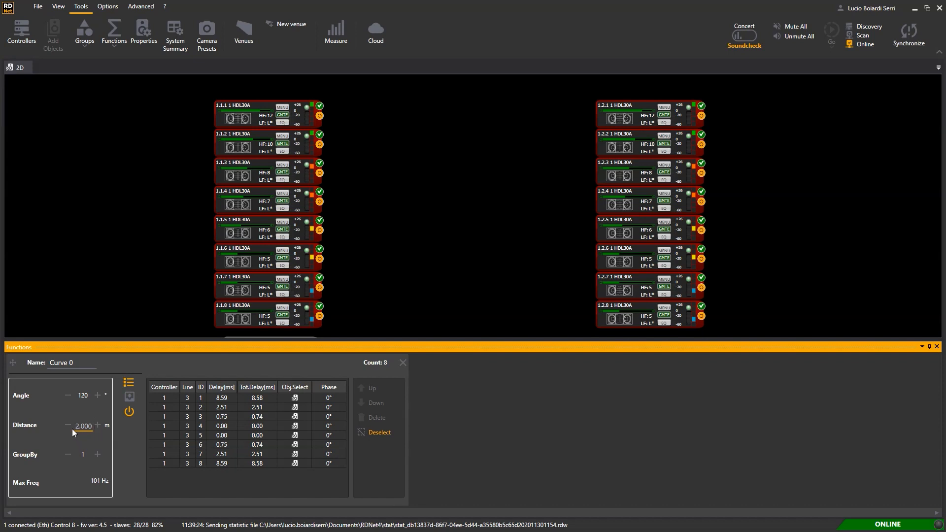
click(936, 347)
drag(115, 408, 797, 400)
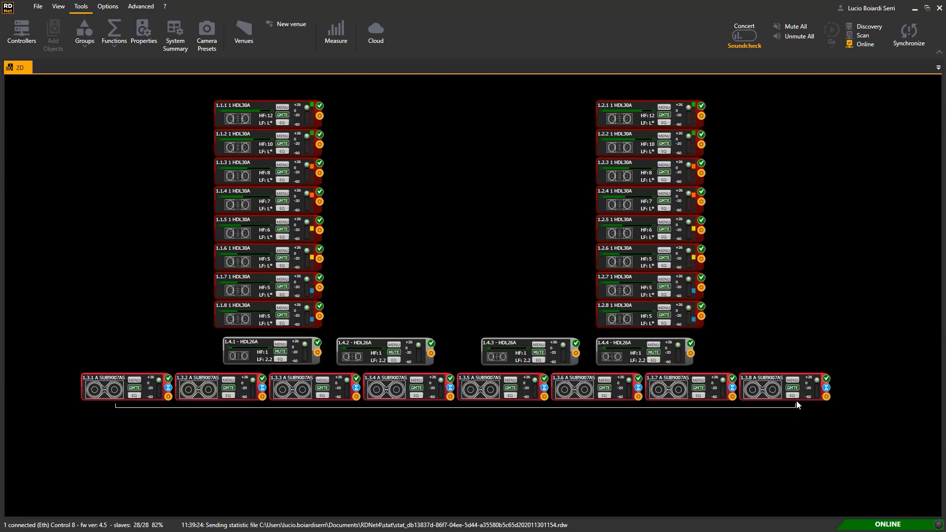
click(483, 481)
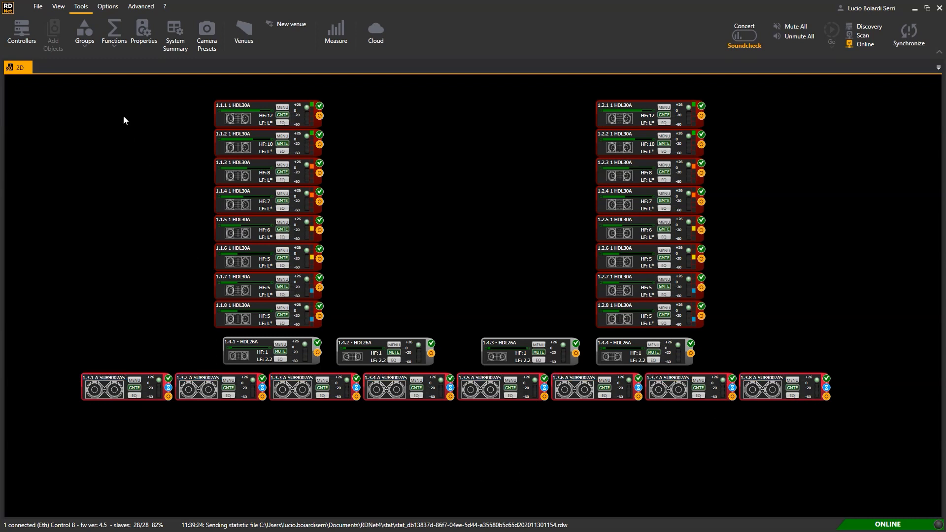
Step: Reopen the curve's function settings and set its distance to 3 m
click(115, 36)
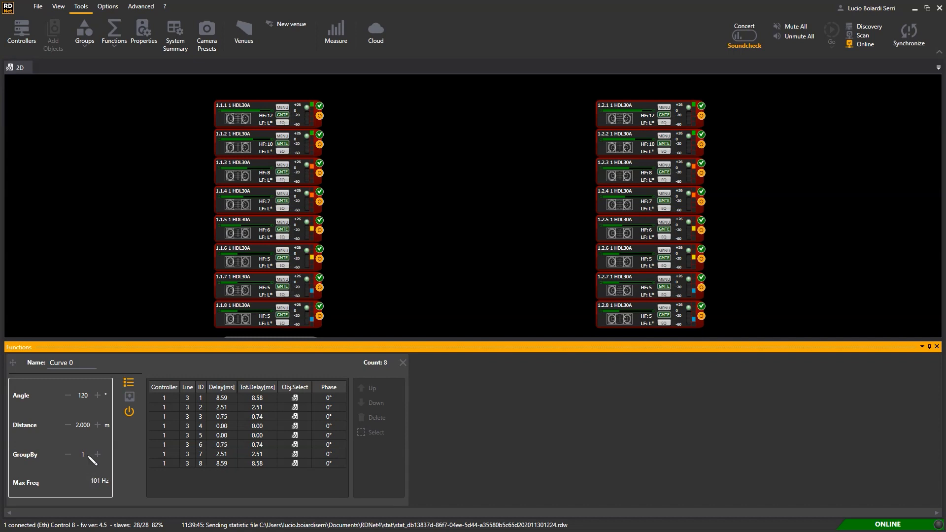
click(83, 425)
text(3)
key(Return)
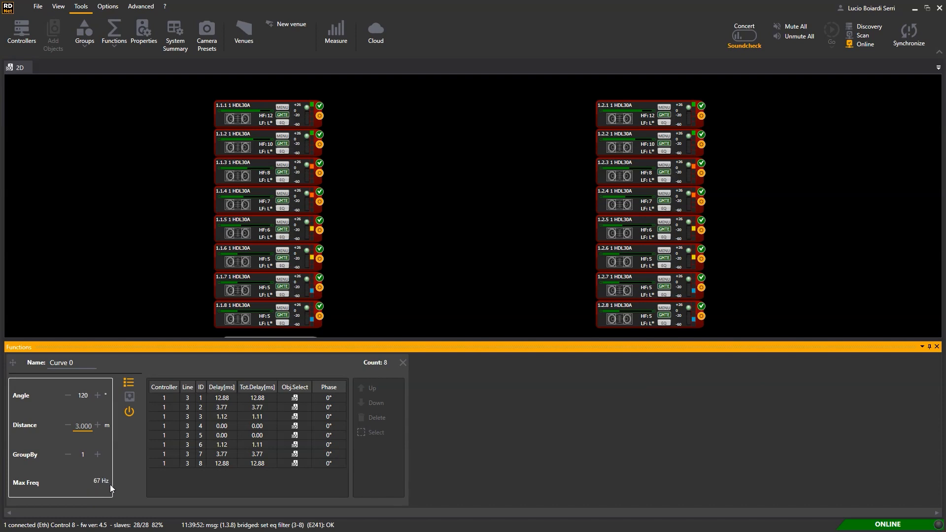
Step: Set the curve's distance to 1.8 m
click(85, 426)
text(1.8)
key(Return)
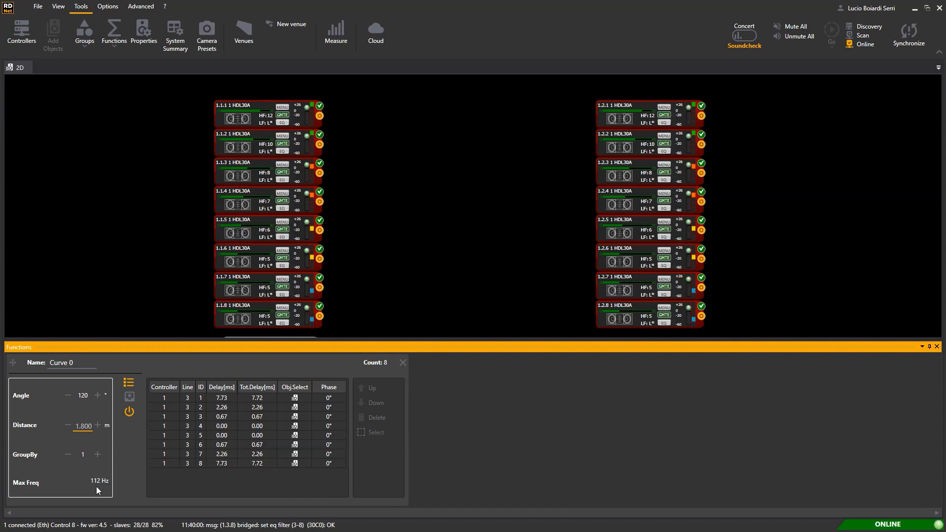
Step: Set the high-pass filter of group 1 to 55 Hz in its group equalizer, then close the equalizer
click(286, 298)
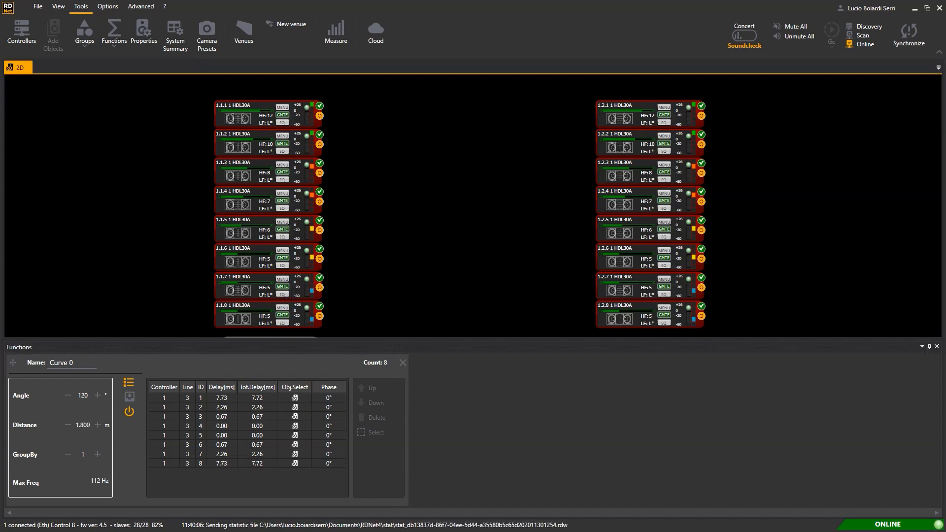
key(1)
drag(462, 114, 471, 111)
mouse_move(208, 414)
mouse_down()
mouse_move(224, 413)
mouse_move(202, 413)
mouse_up()
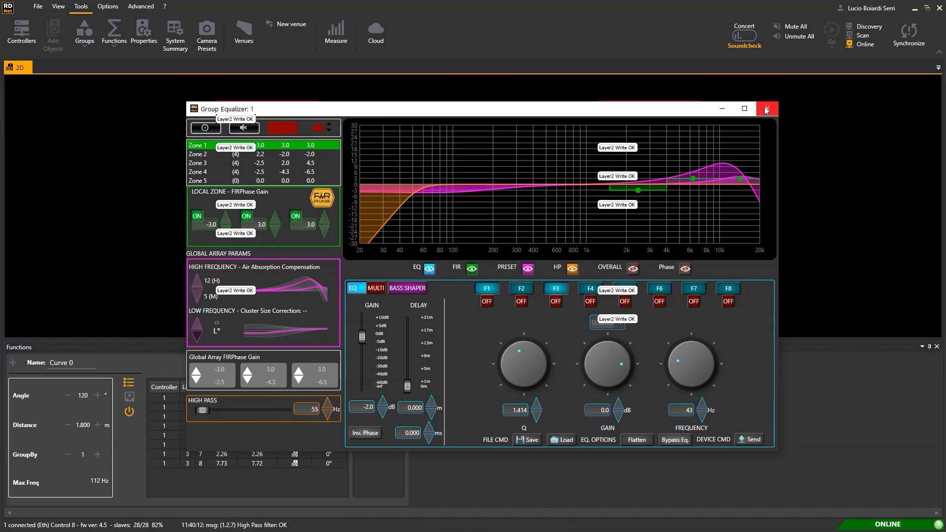
click(765, 110)
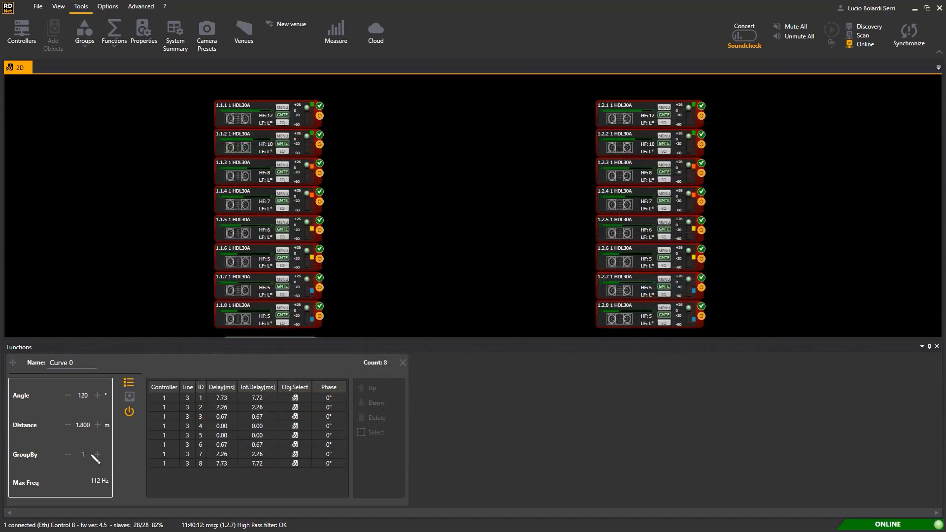
Step: Set the curve's GroupBy value to 2 and switch the function off and back on
click(97, 455)
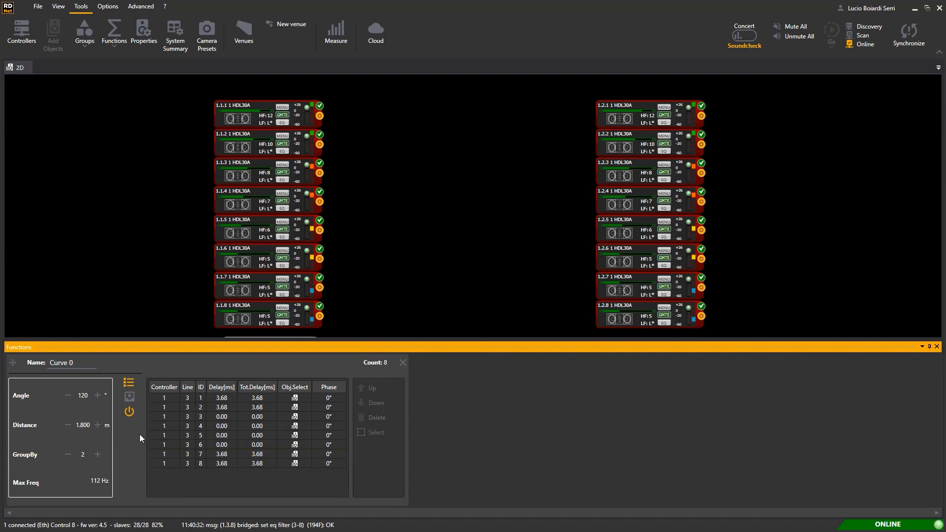
click(128, 414)
click(128, 414)
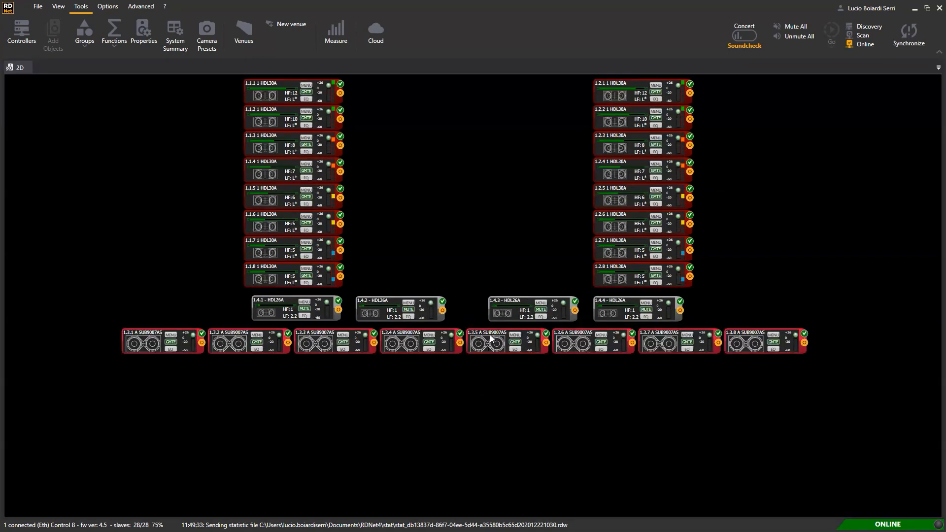
Step: Move subwoofers 1.3.5 to 1.3.8 directly beneath 1.3.1 to 1.3.4, forming a second row of four
drag(491, 337, 136, 371)
drag(580, 340, 235, 367)
drag(665, 340, 320, 367)
drag(754, 340, 412, 367)
Step: Select all eight subwoofers, move the block to the centre beneath the HDL26A row, and deselect it
drag(488, 333, 117, 407)
drag(151, 342, 311, 340)
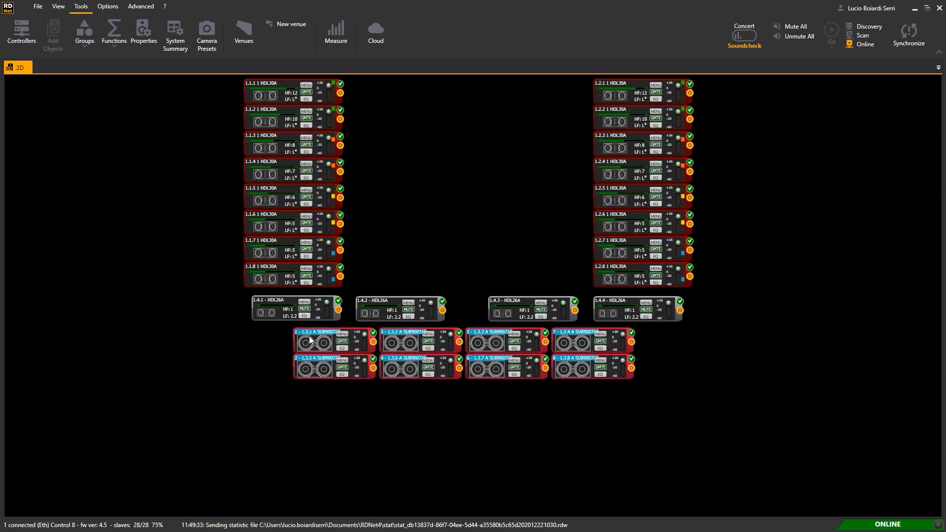
click(377, 453)
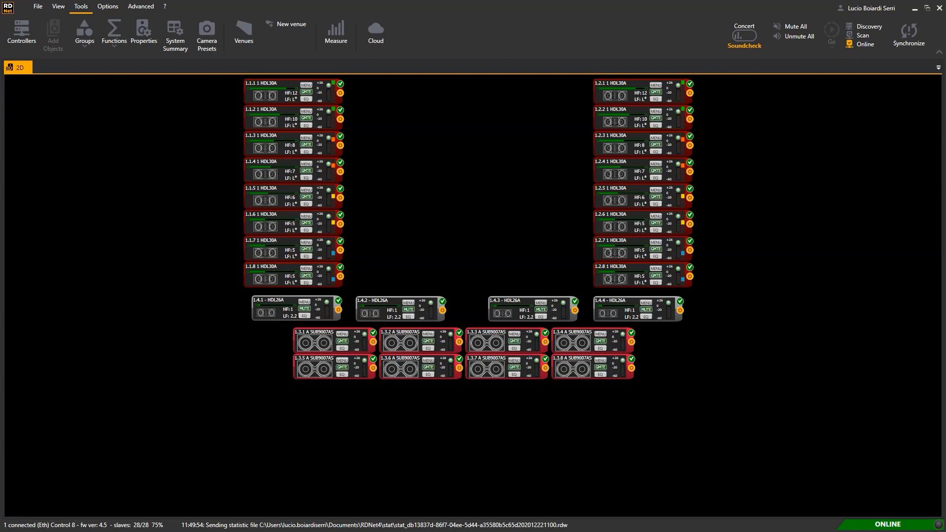